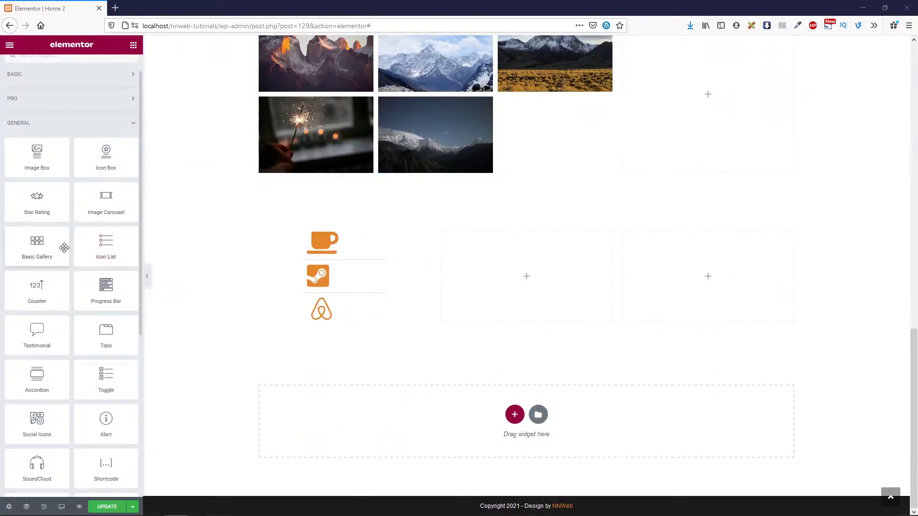
Add a Counter widget to the empty middle column beside the icon list
scroll(438, 190, up, 1)
scroll(438, 190, up, 5)
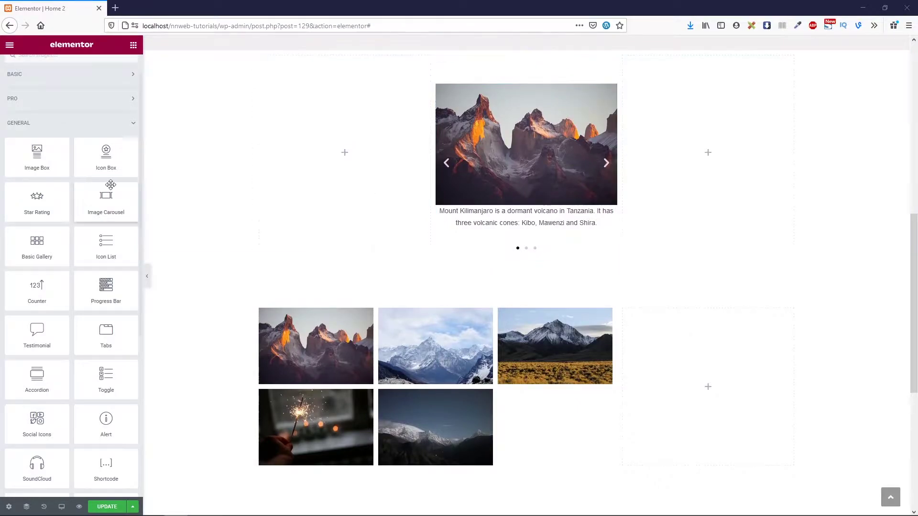
scroll(363, 273, down, 5)
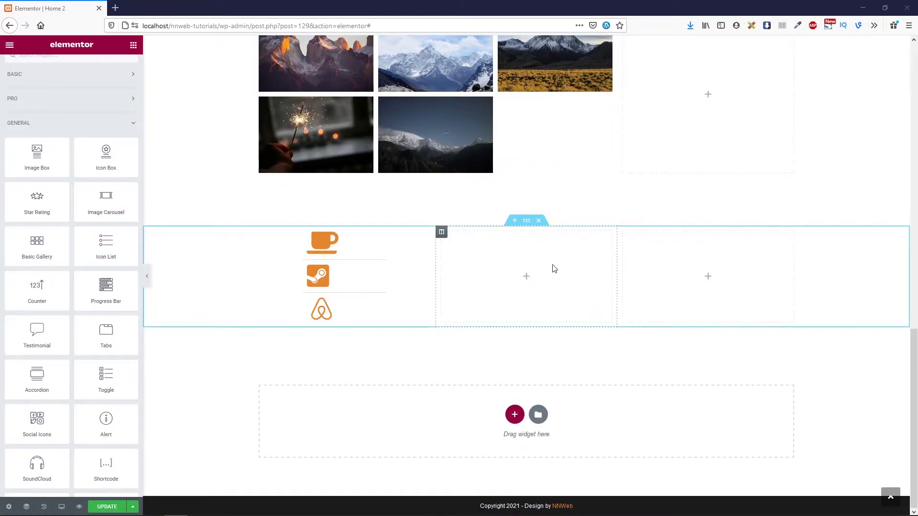
drag(35, 294, 496, 266)
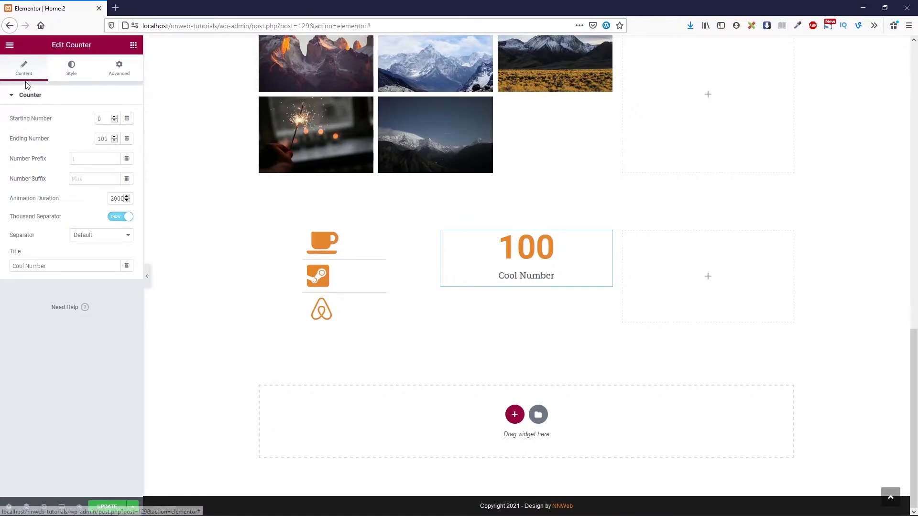
click(36, 99)
click(19, 96)
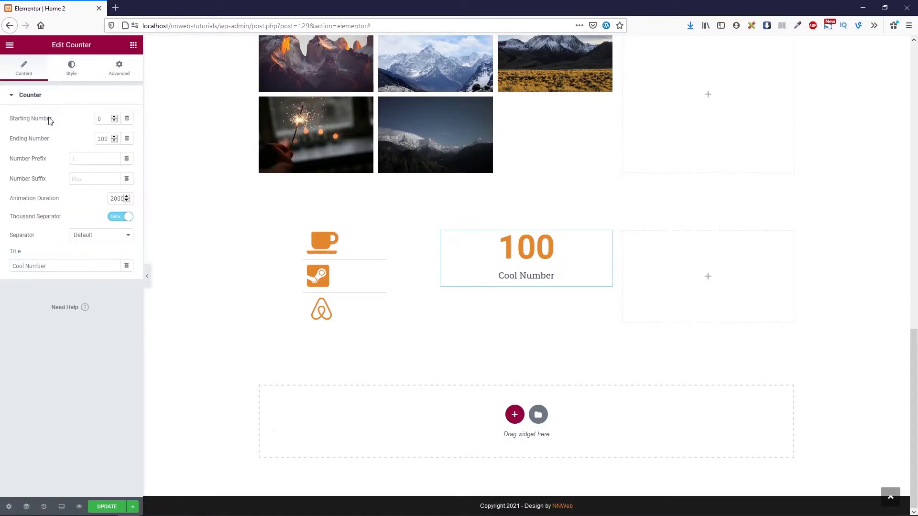
Set the counter's starting number to 10 and its ending number to 25
double_click(104, 120)
text(10)
drag(109, 139, 95, 139)
text(25)
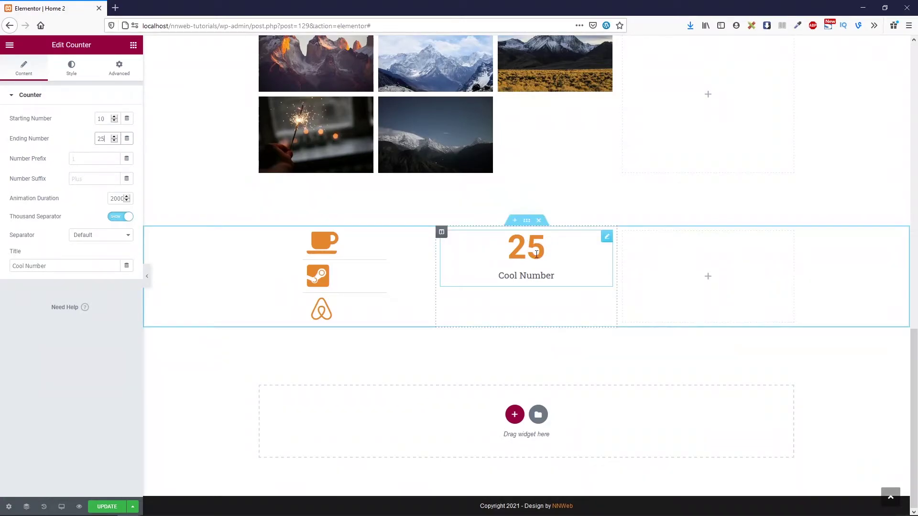
Try 1 and 3 as the counter's number prefix, and clear the prefix again
click(83, 159)
text(1)
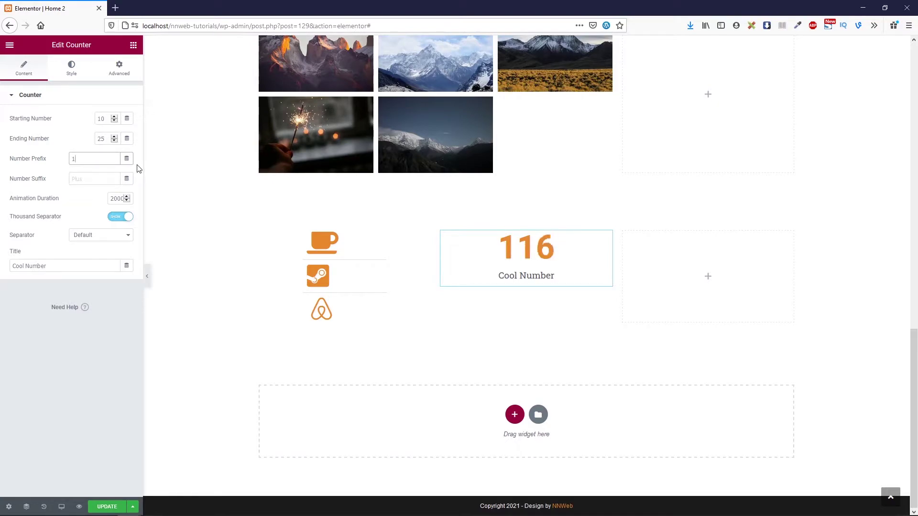
key(BackSpace)
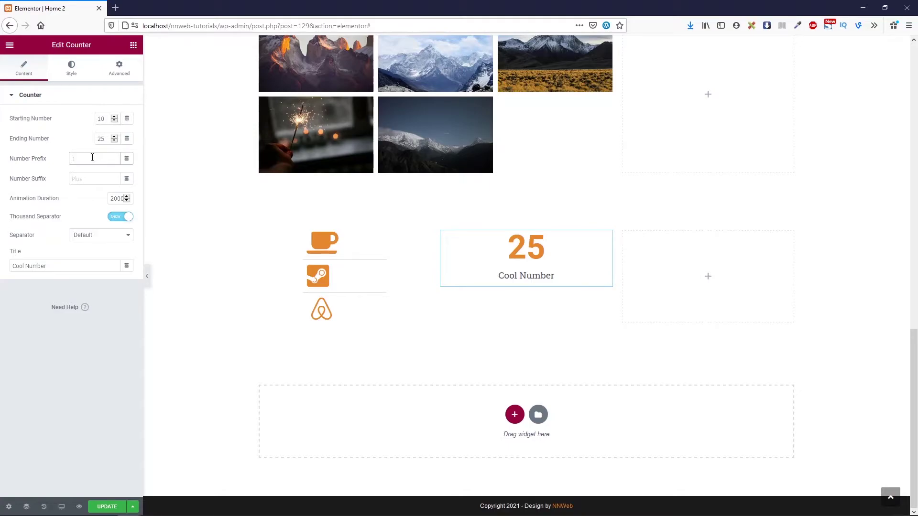
text(3)
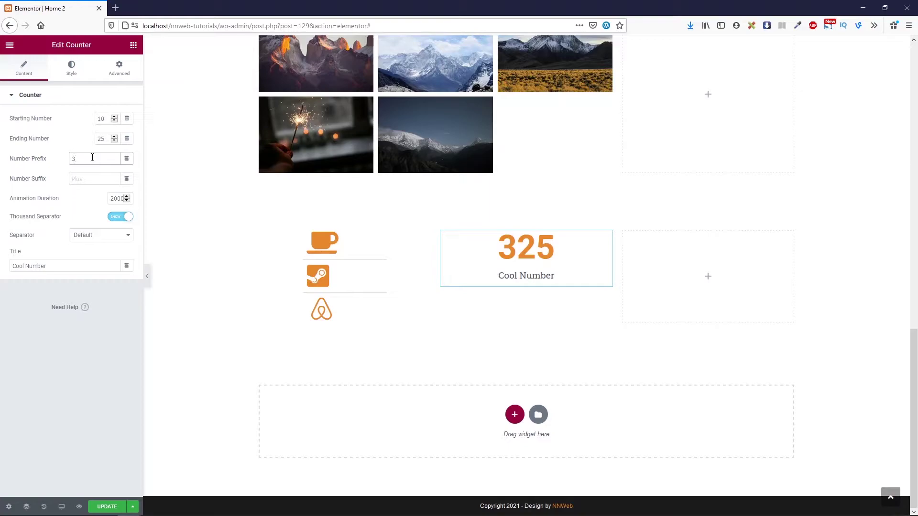
key(BackSpace)
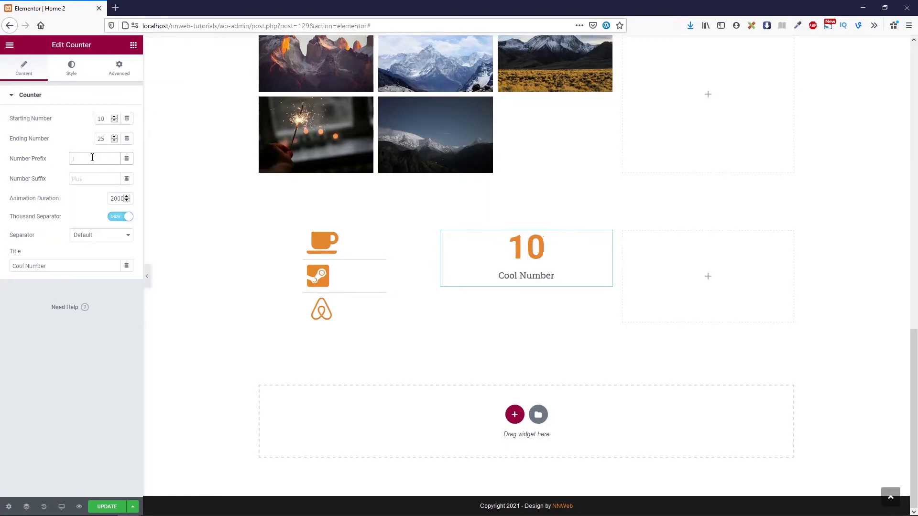
Try + as the counter's number suffix and remove it again
click(102, 179)
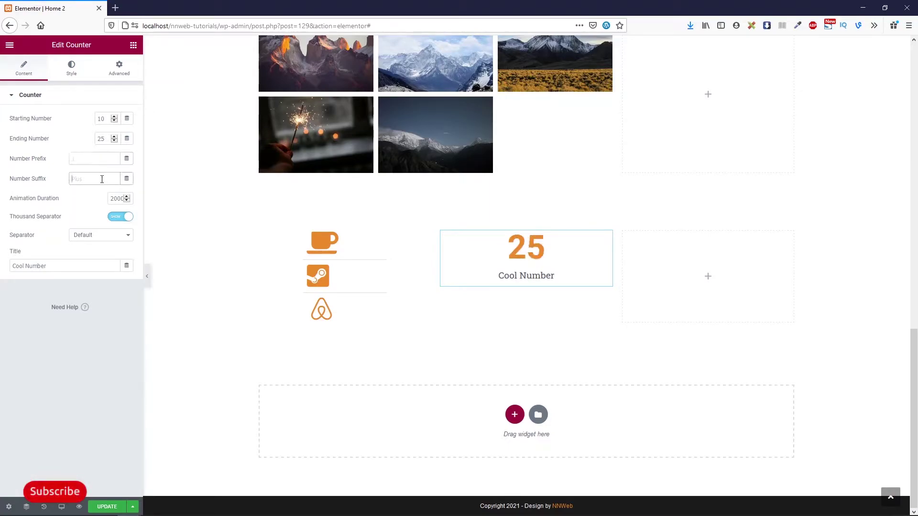
text(+)
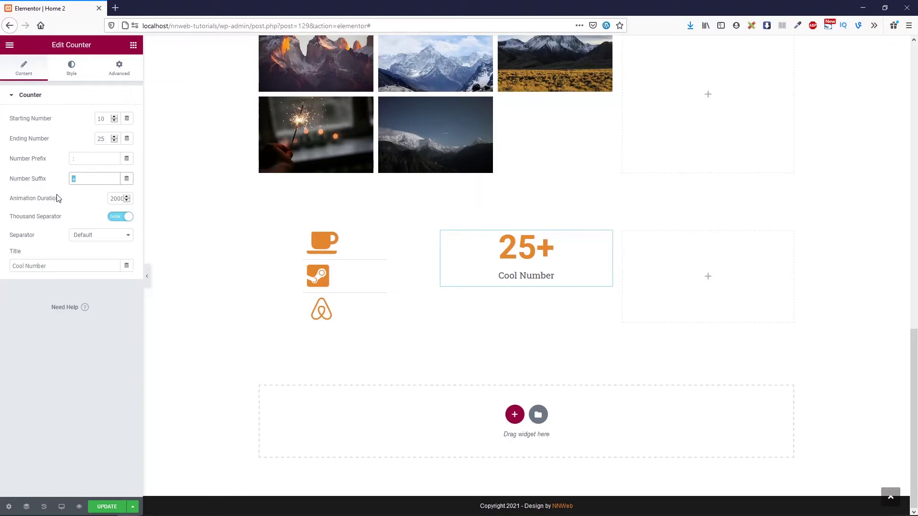
key(BackSpace)
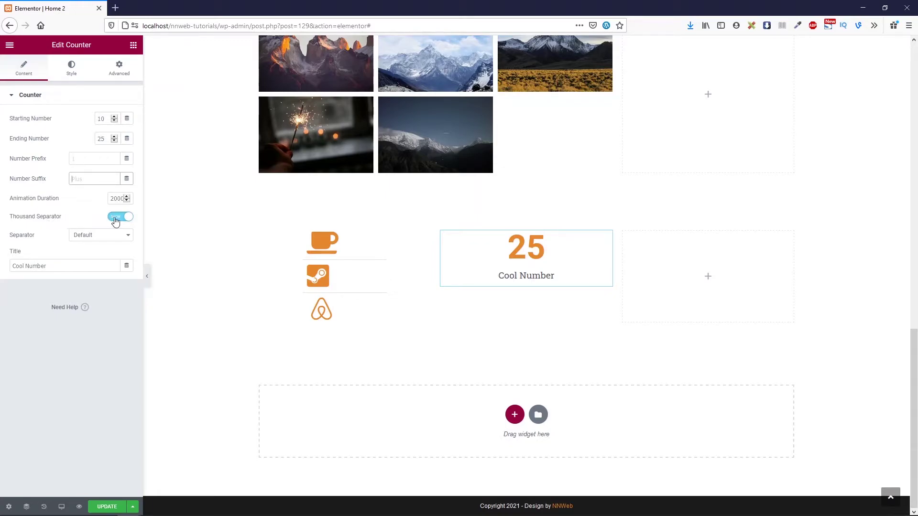
Set the counter's ending number to 1100
click(97, 139)
text(100)
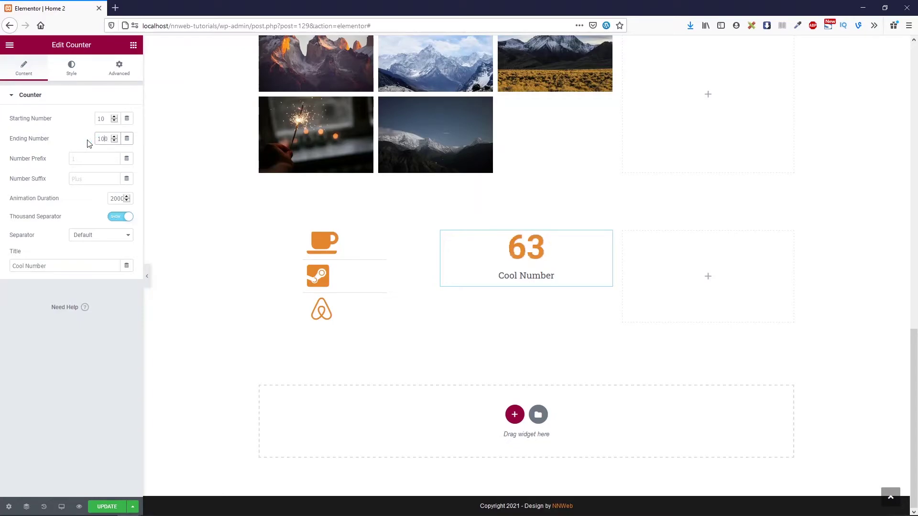
key(BackSpace)
text(10)
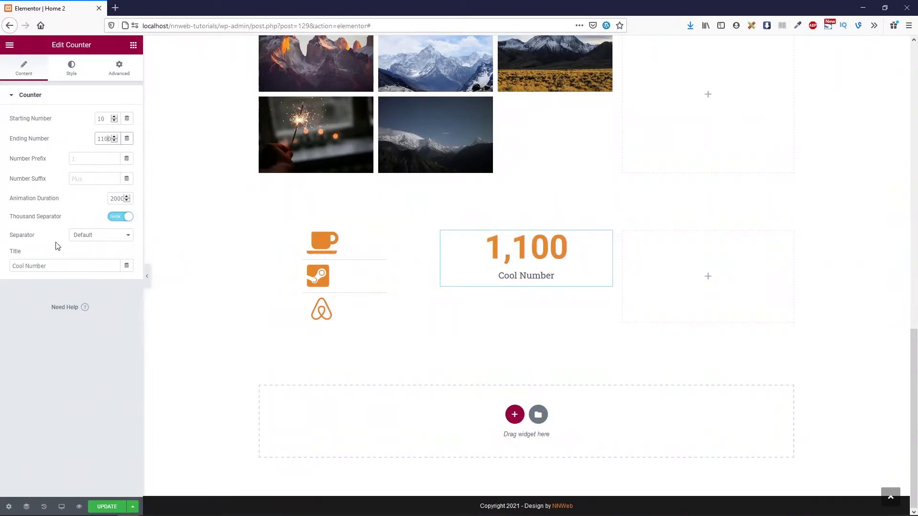
Try the Dot thousand separator on the counter and settle on Space
click(98, 235)
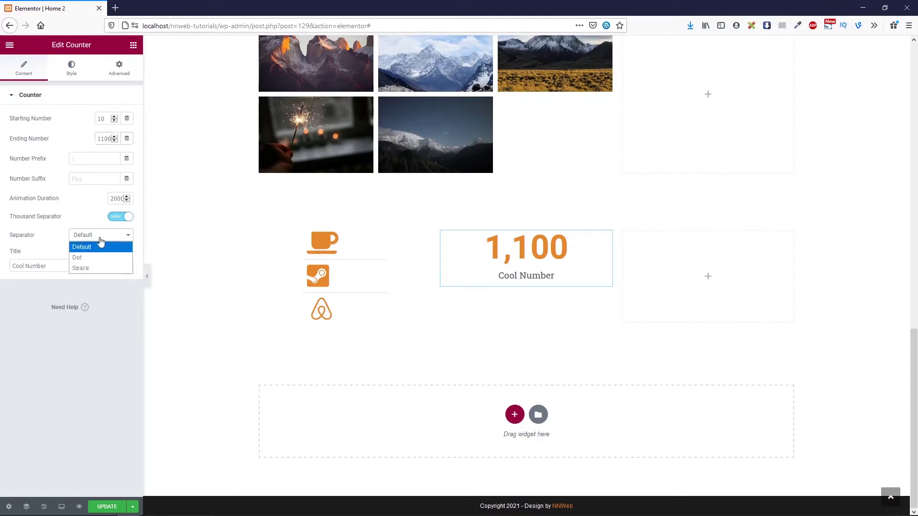
click(100, 258)
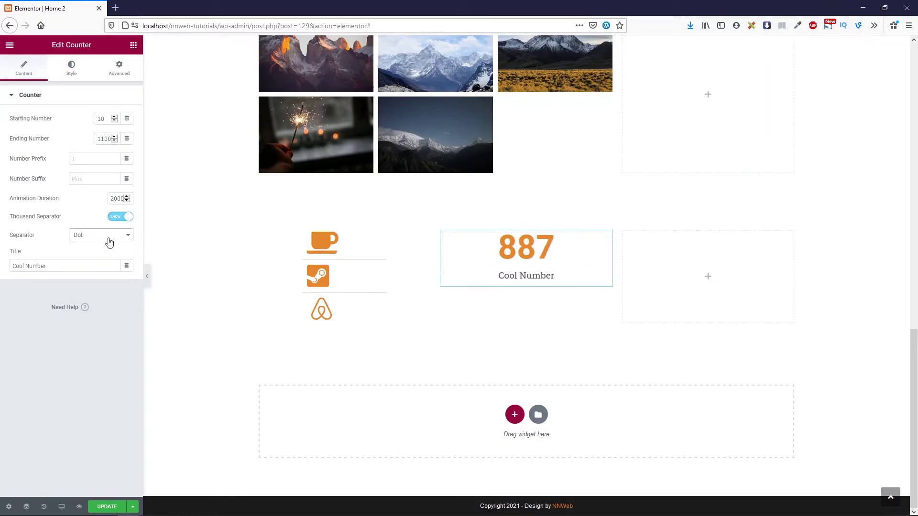
click(109, 236)
click(107, 267)
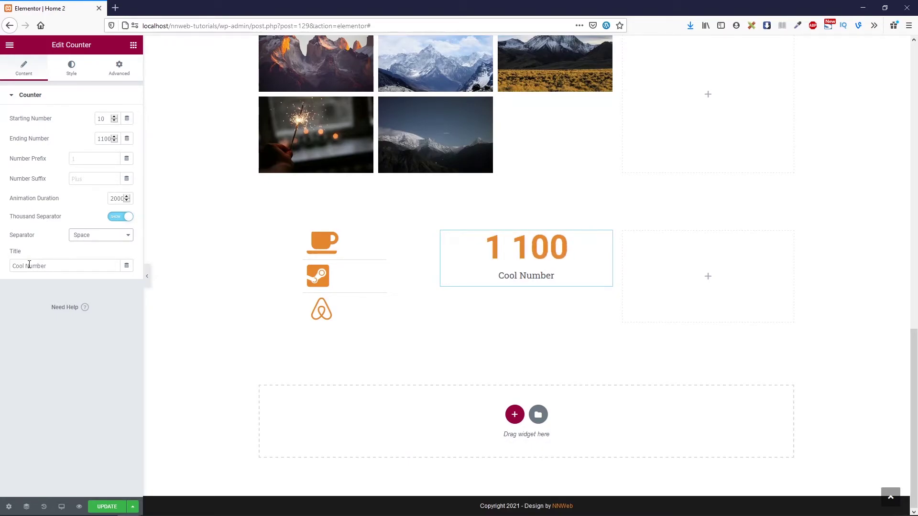
Change the counter's title to "Our Projects"
click(45, 267)
key(ctrl+a)
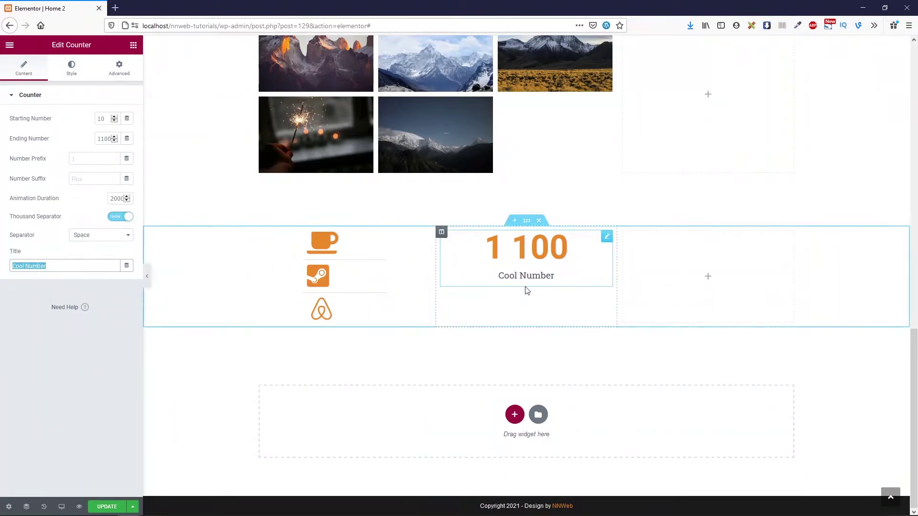
click(66, 262)
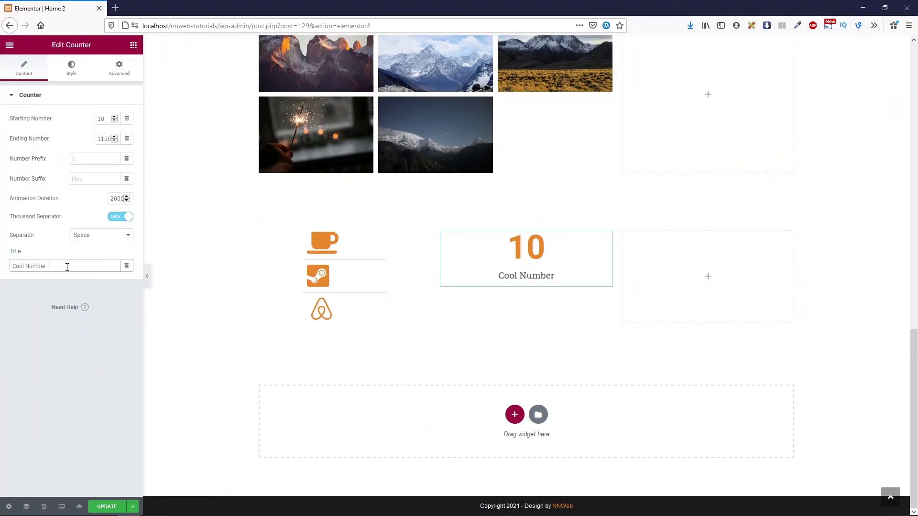
drag(67, 267, 2, 275)
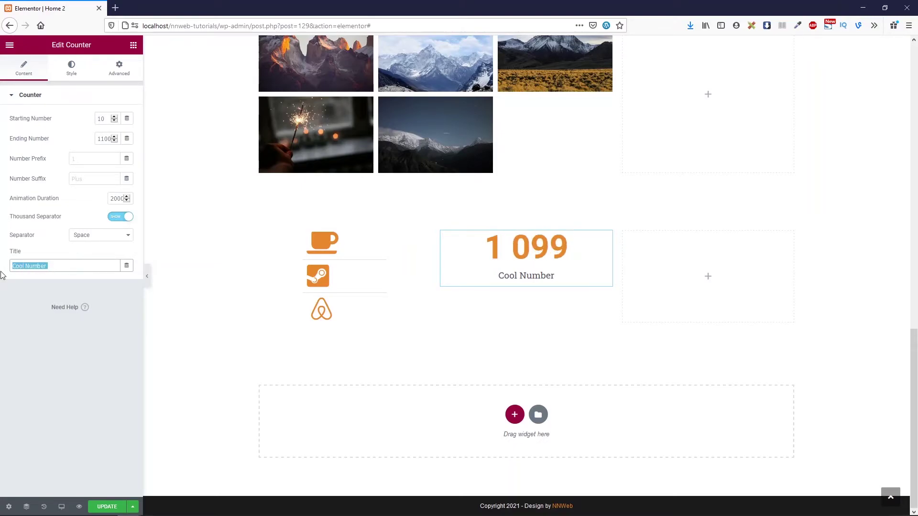
text(Oru)
key(BackSpace)
key(BackSpace)
text(ur Projects)
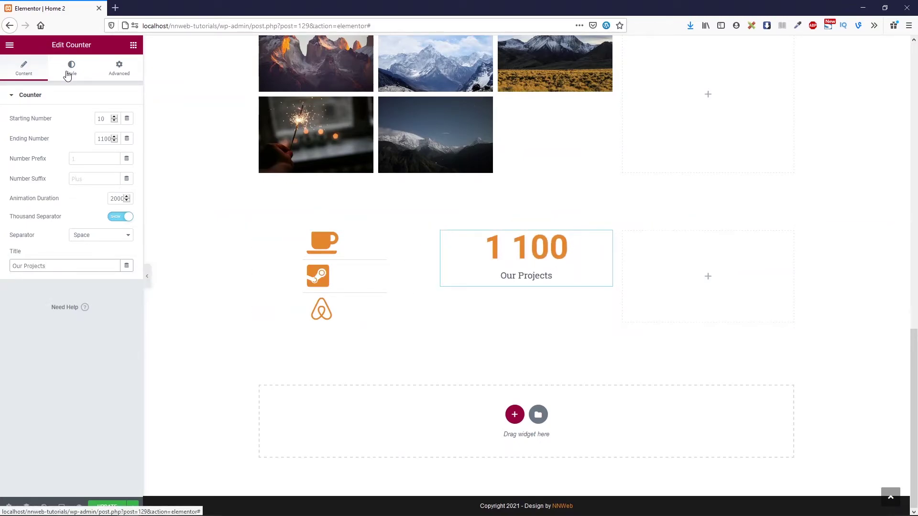
Review the counter's number and title style options, including the title typography, and its advanced settings
click(68, 69)
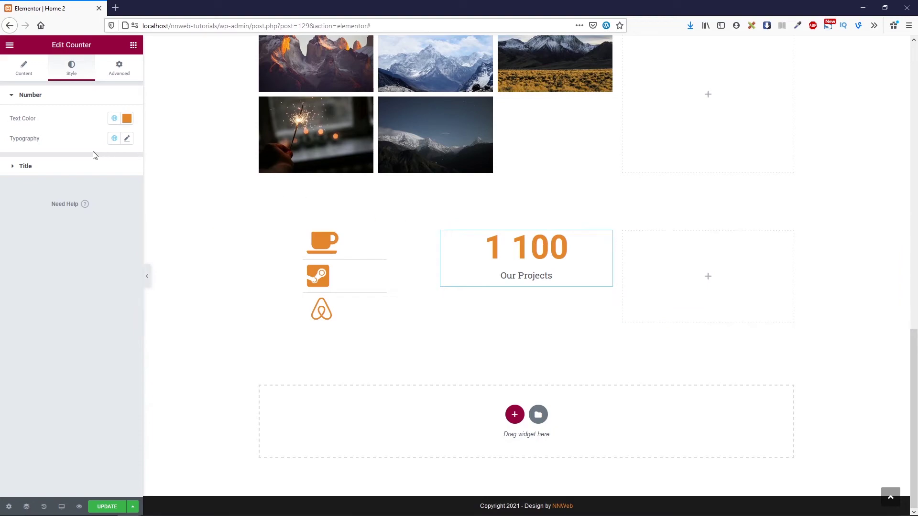
click(121, 165)
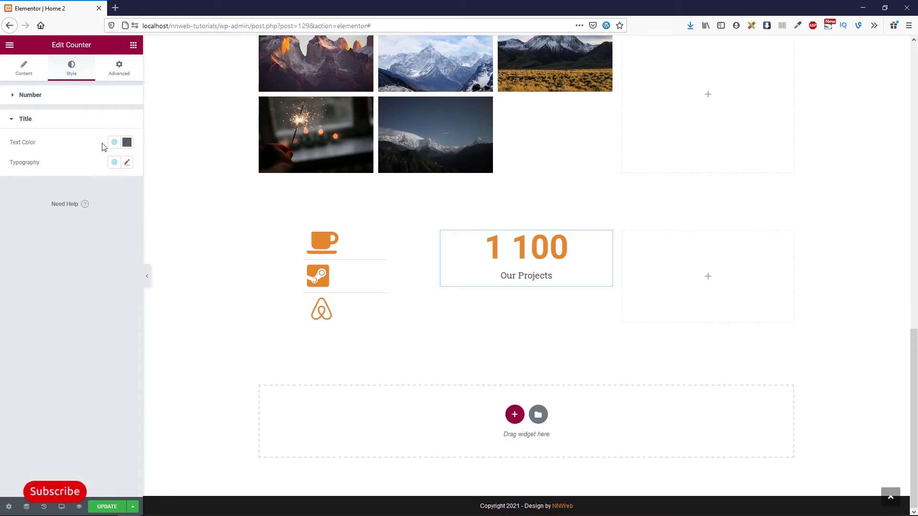
click(127, 163)
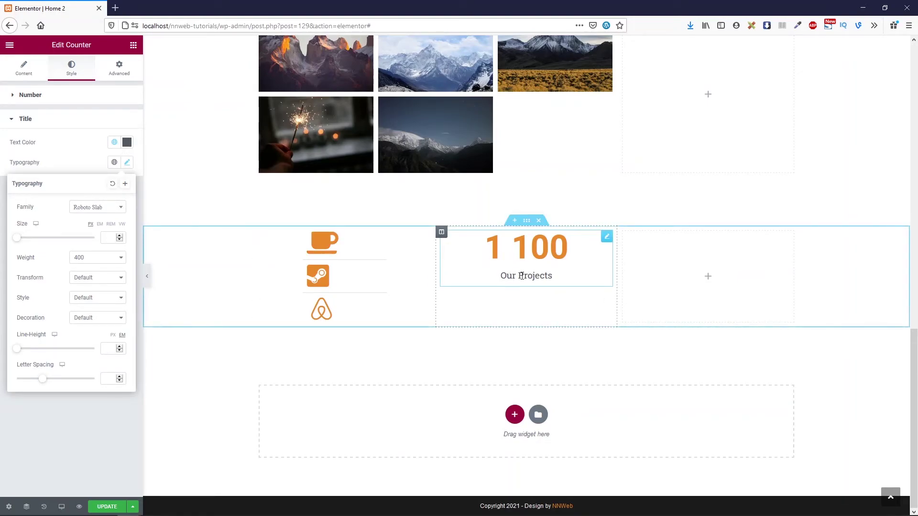
click(64, 128)
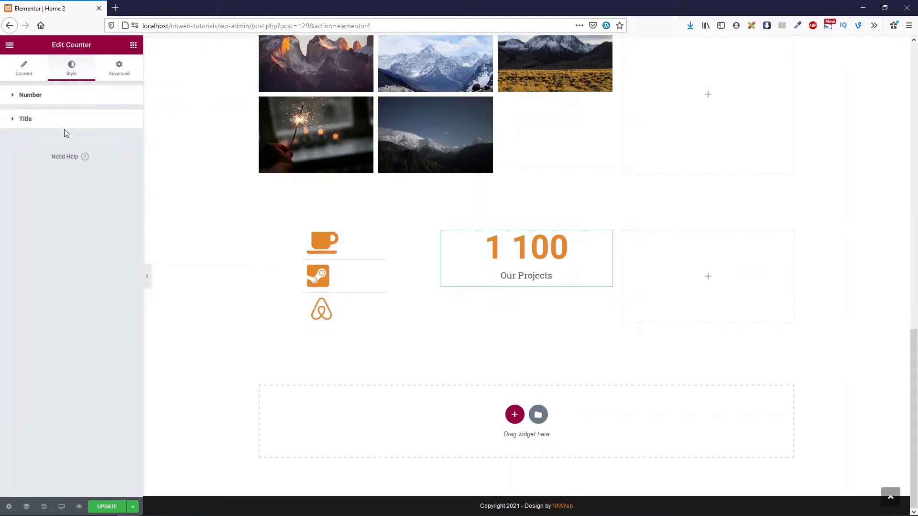
click(119, 68)
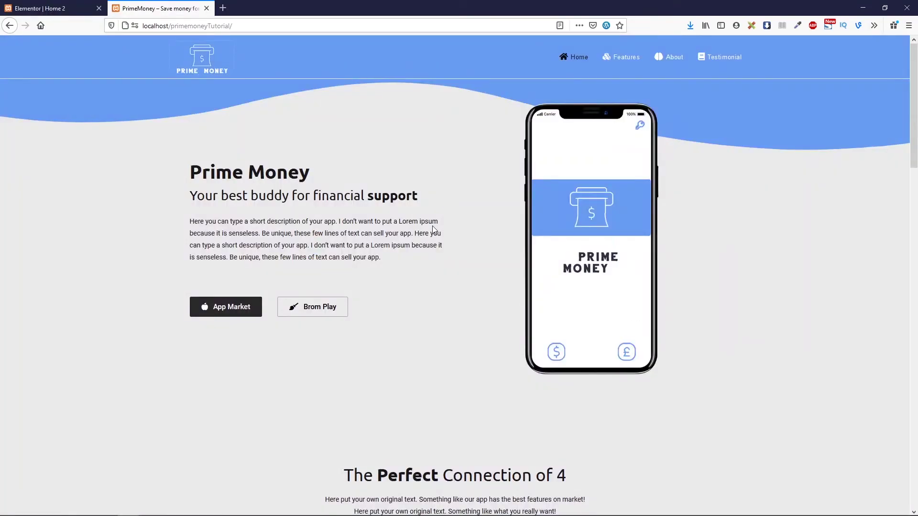
Examine the counters section on the PrimeMoney page, reload the page to replay the animation, and return to the Elementor editor
scroll(432, 226, down, 10)
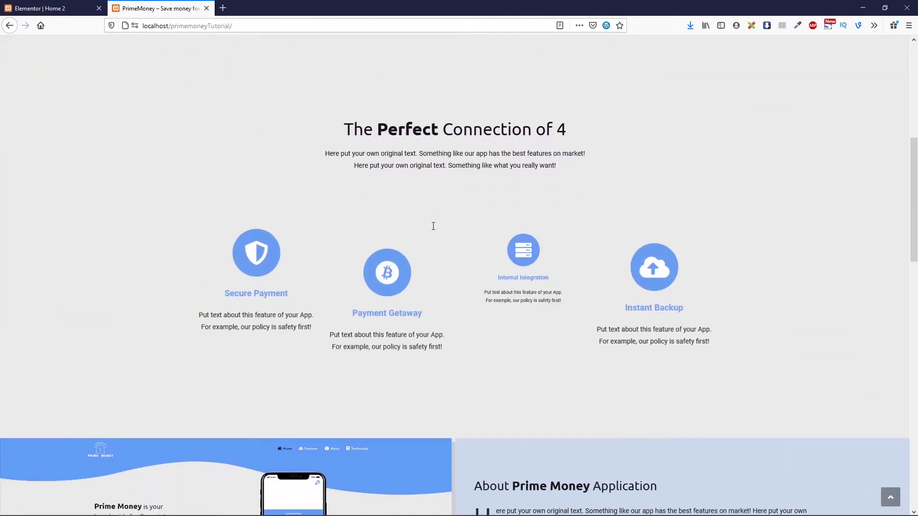
scroll(434, 228, down, 7)
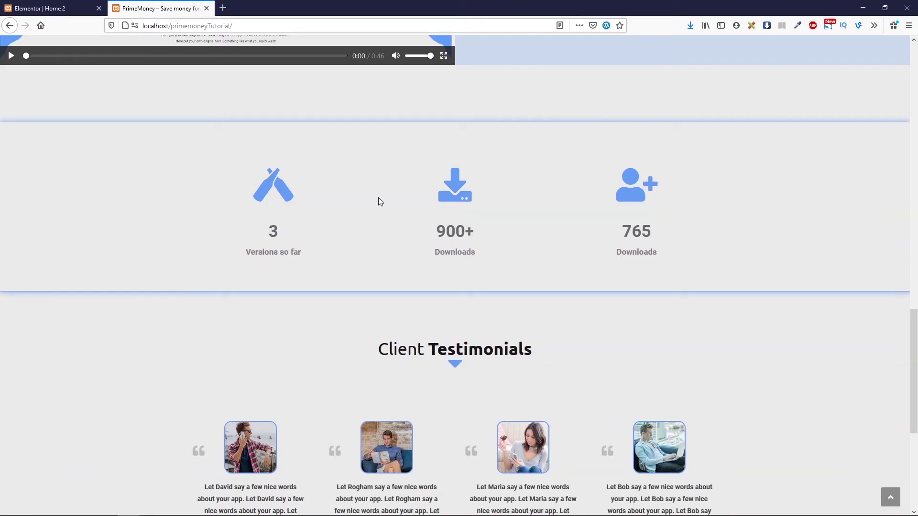
key(F5)
click(66, 9)
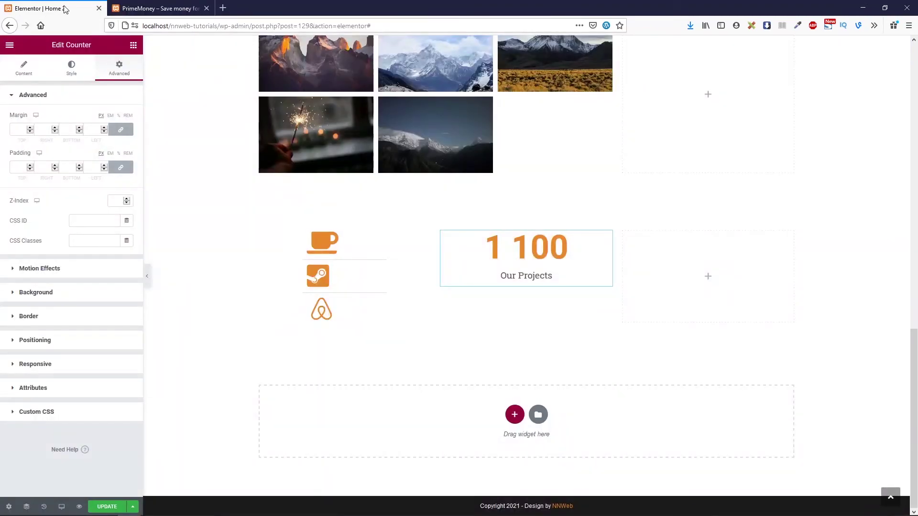